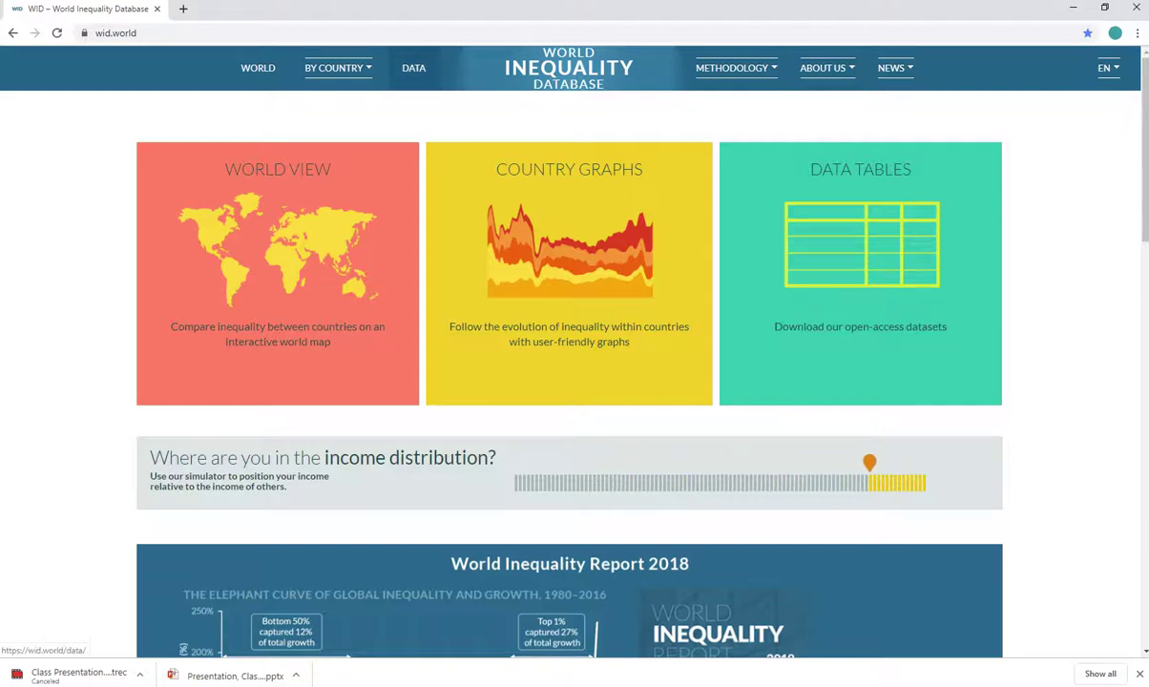
Go to the database's data selection page and add USA to the selected countries
click(413, 68)
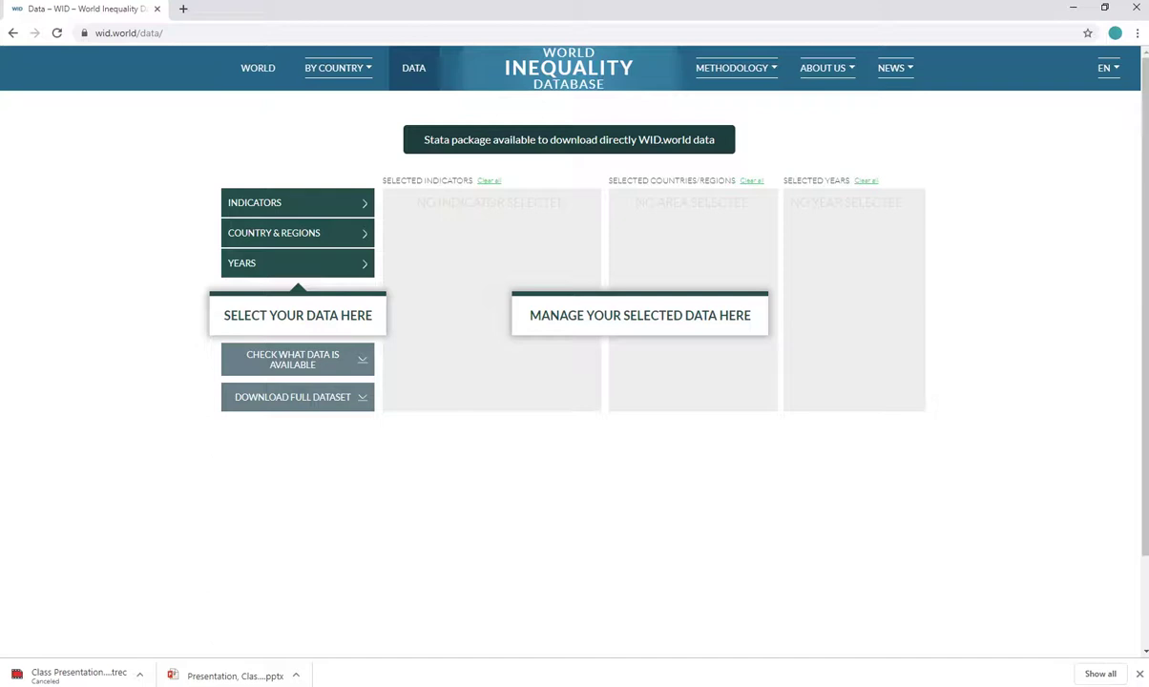
click(341, 232)
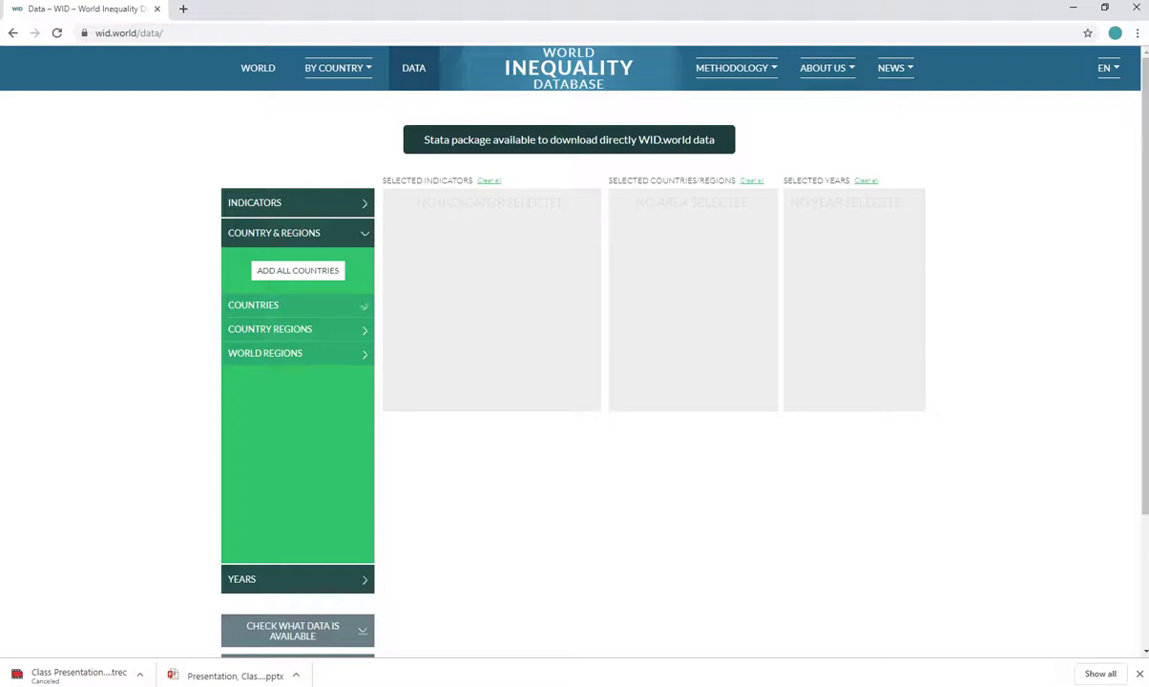
click(364, 305)
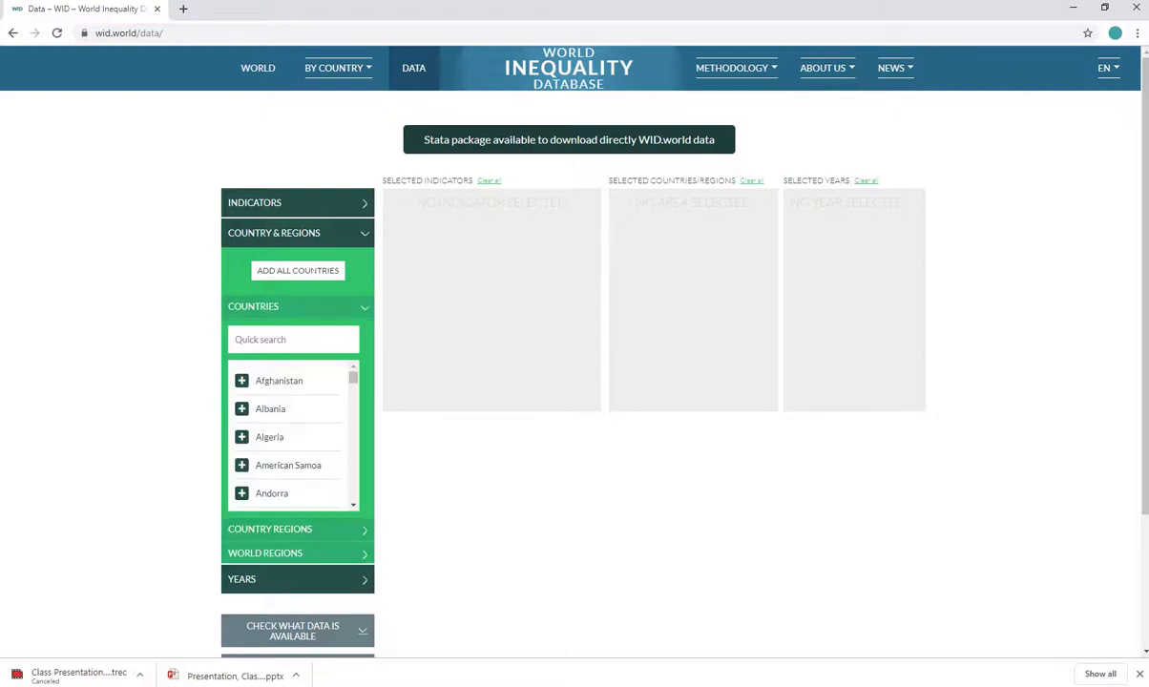
click(277, 340)
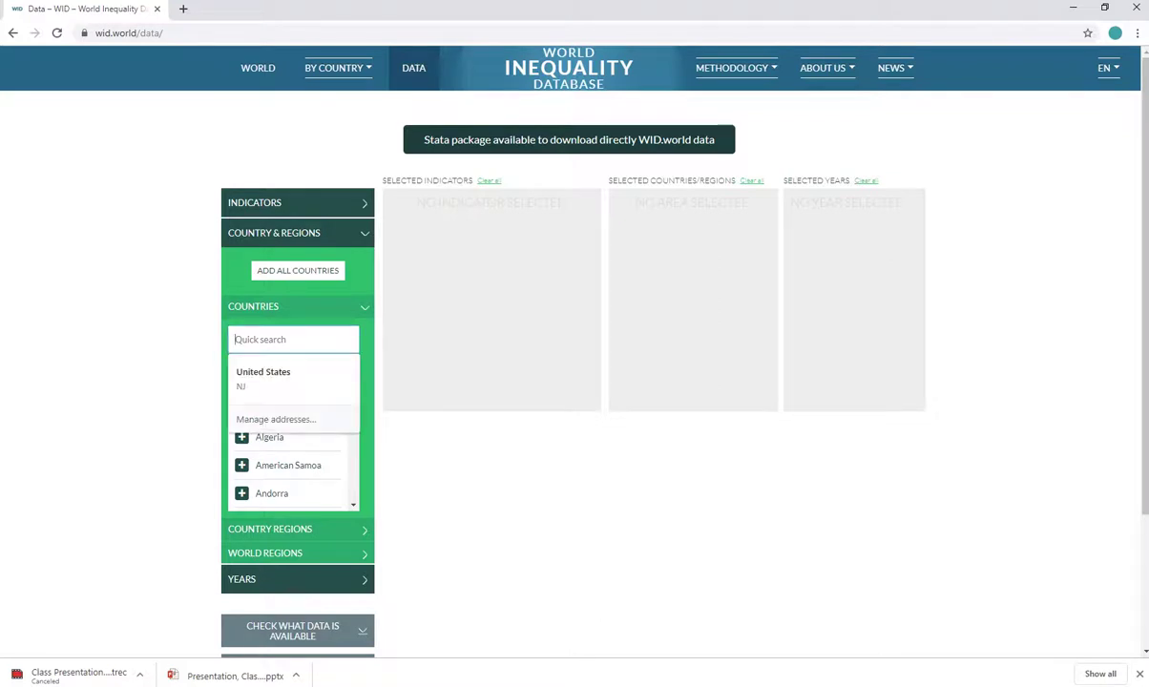
text(USA)
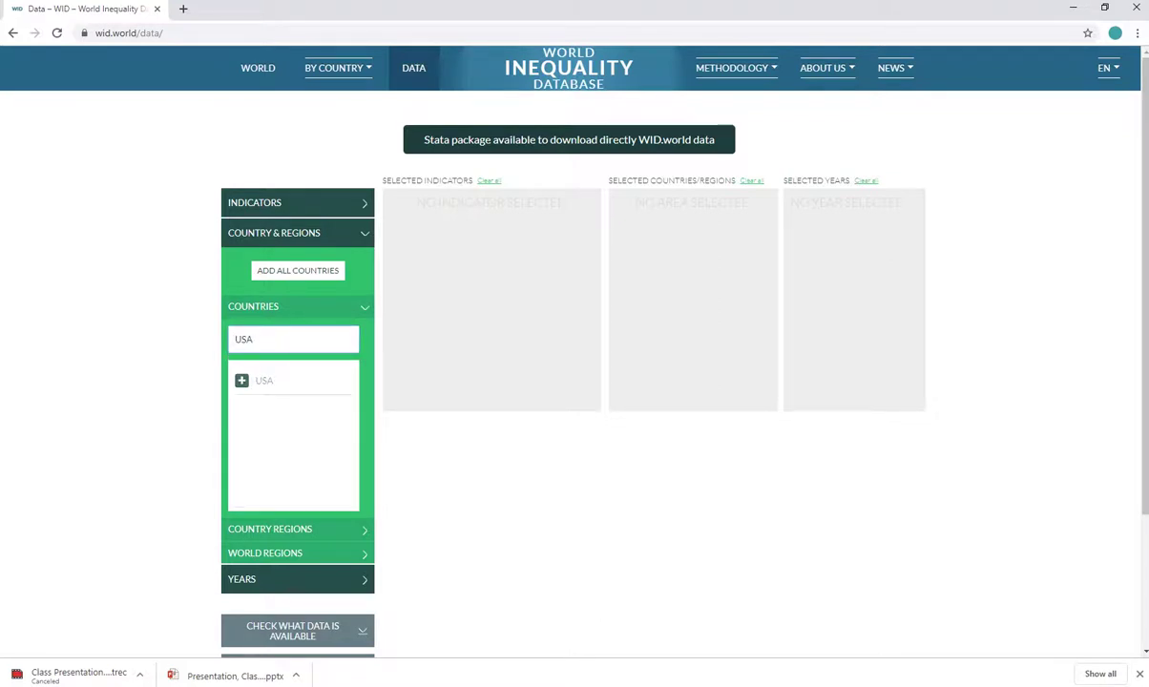
click(264, 380)
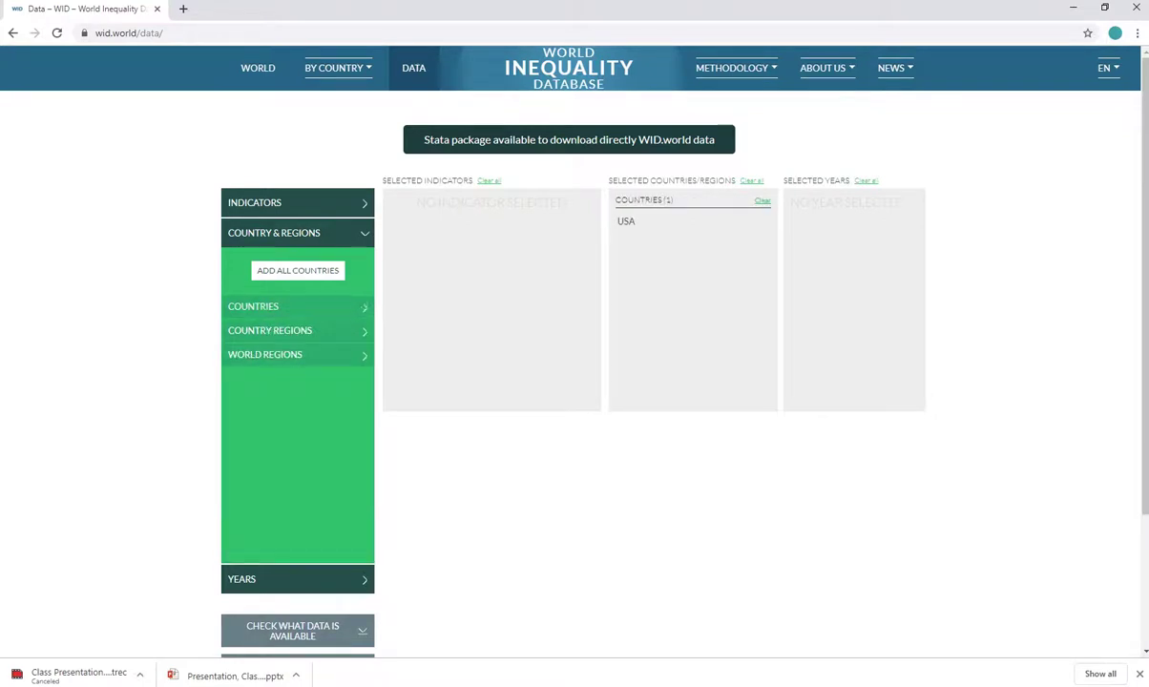
click(341, 330)
Add the key income inequality indicators Top 10% share, Bottom 50% share and Top 1% share to the selection
click(341, 196)
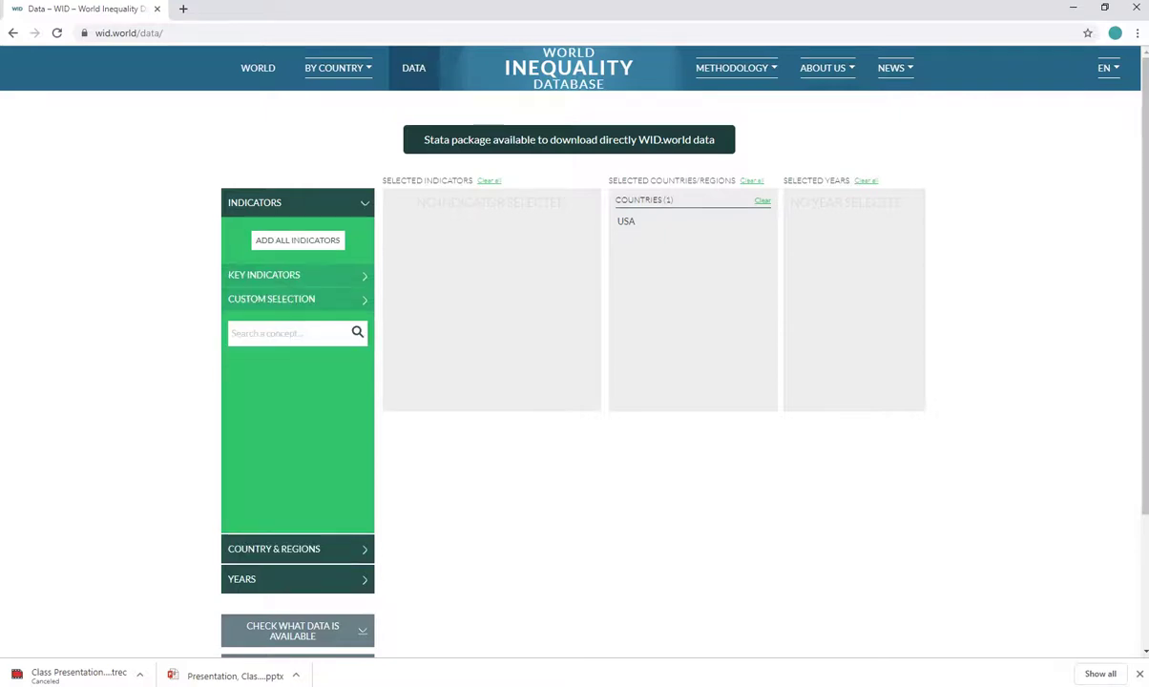
click(341, 278)
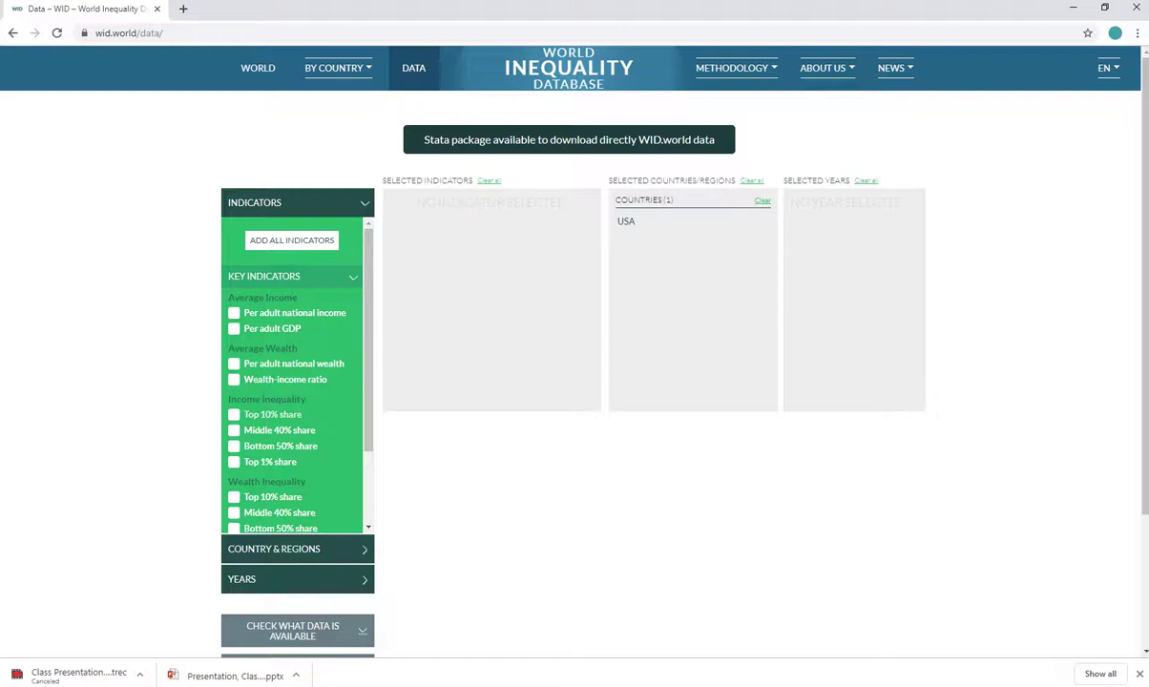
click(234, 415)
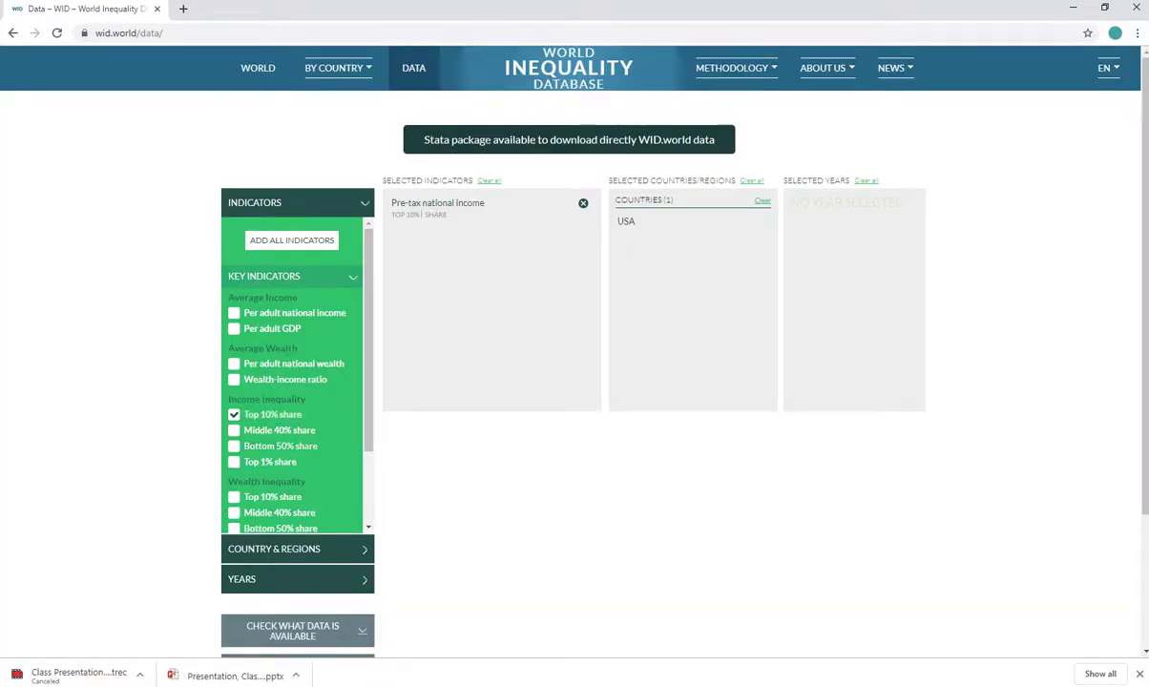
click(234, 445)
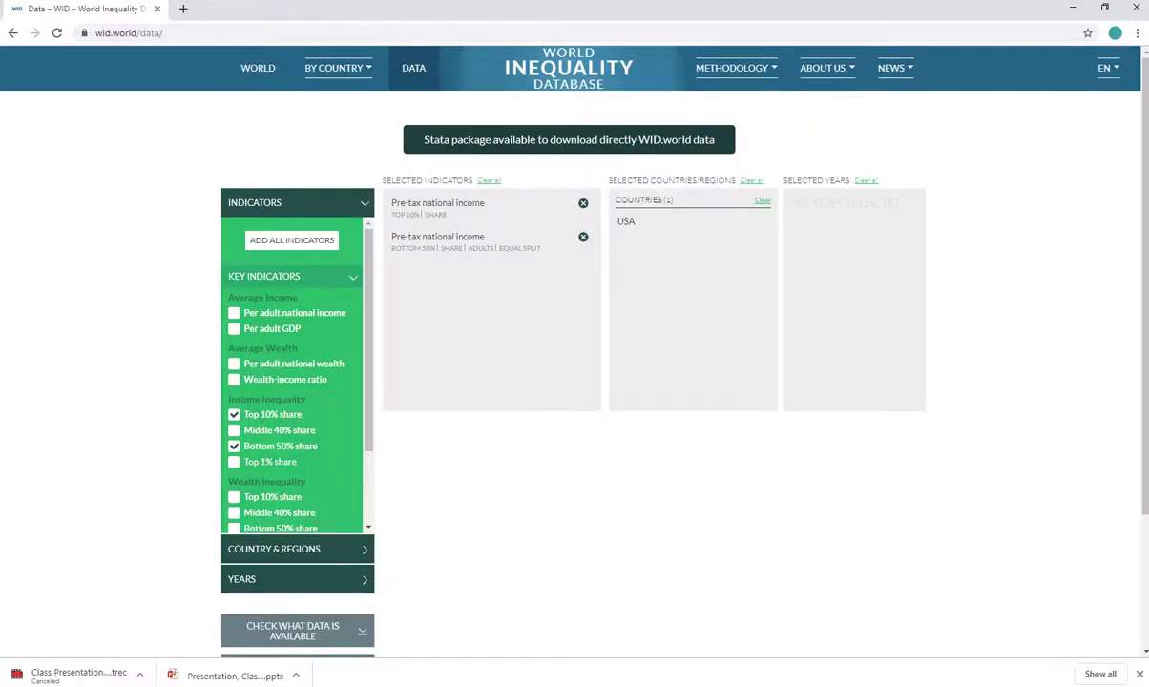
click(234, 462)
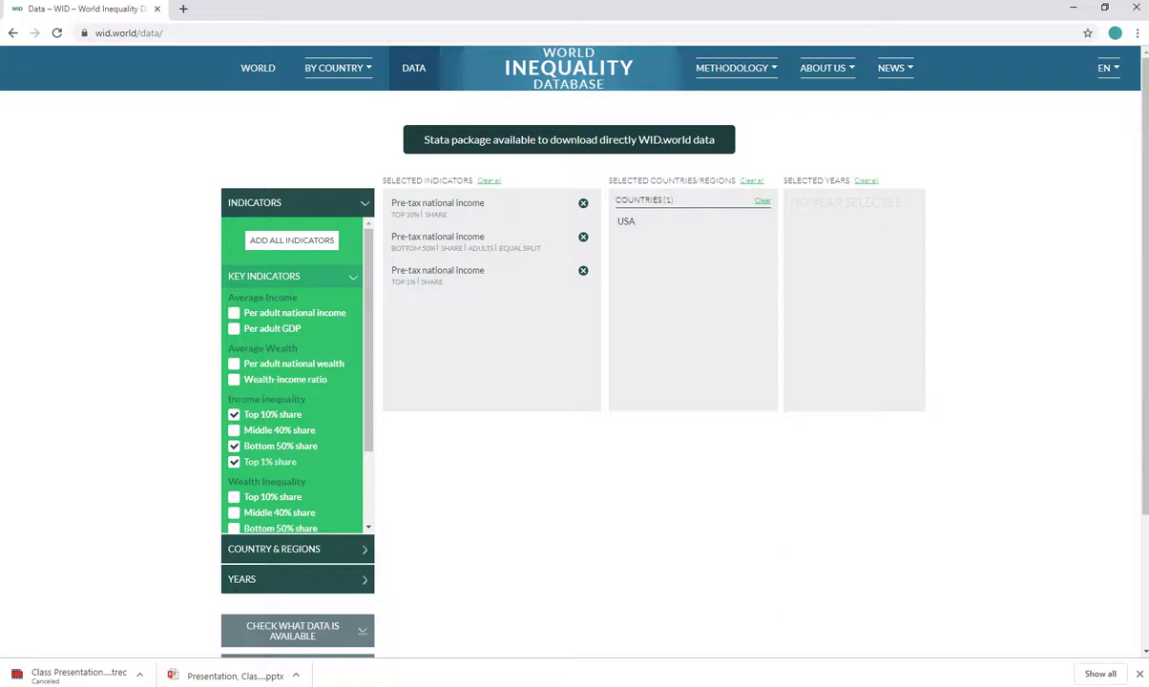
Add the year range 1913 to 2014 and retrieve the data for the current selection
click(298, 579)
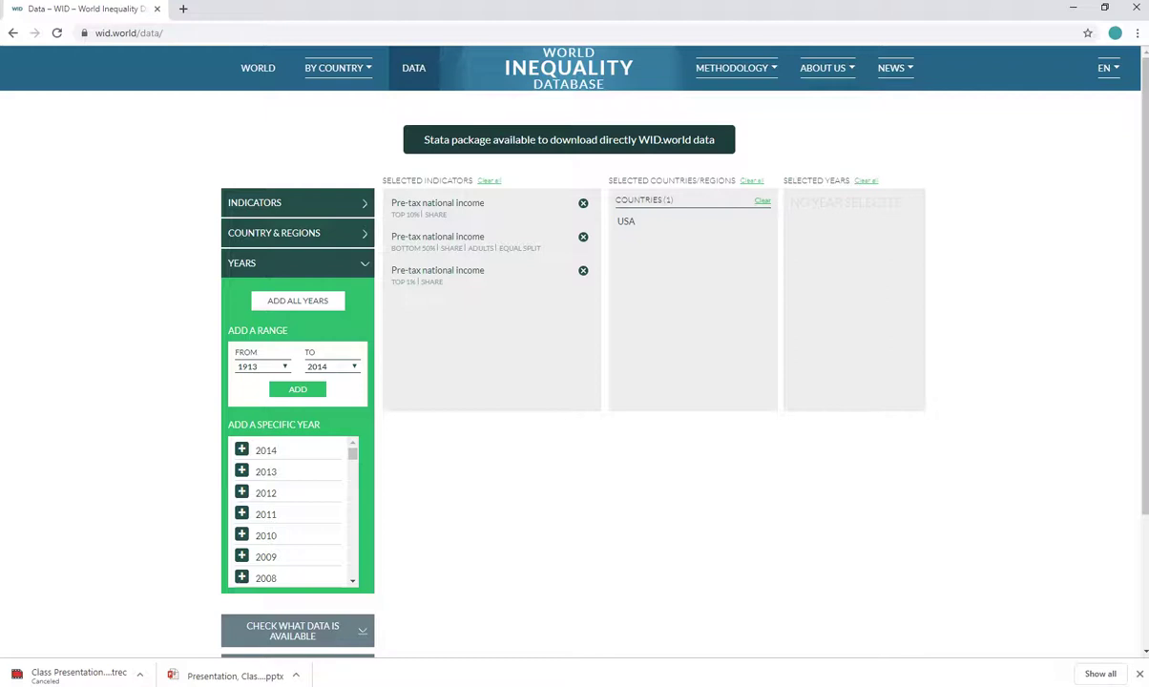
click(297, 389)
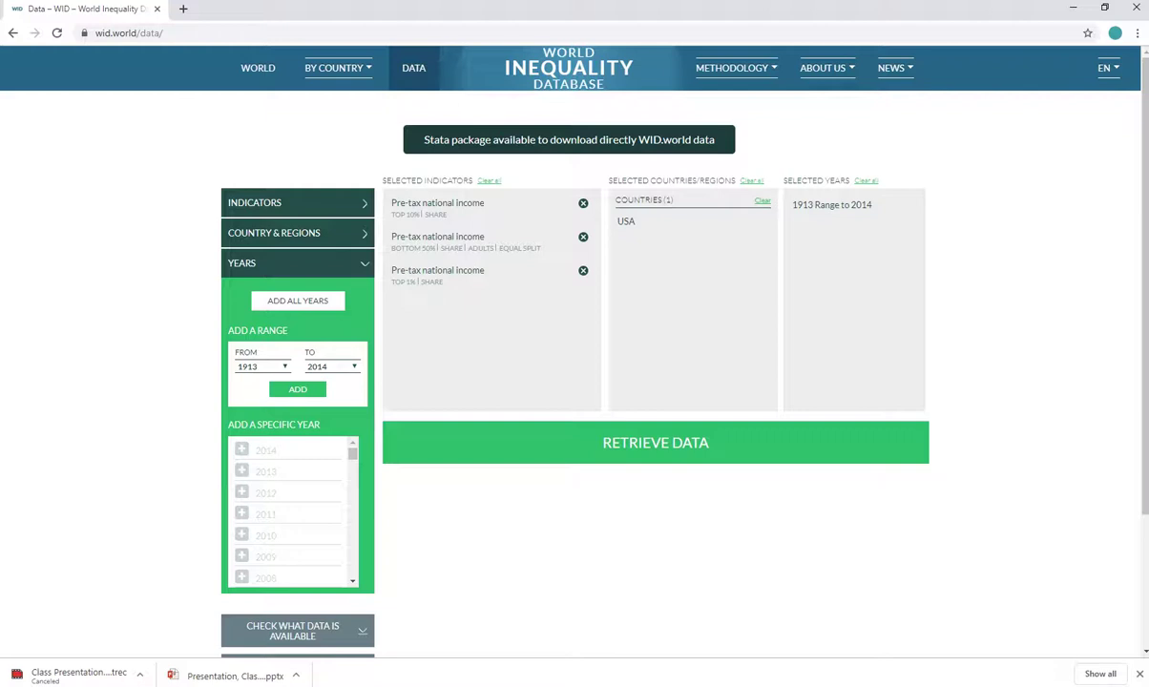
click(656, 442)
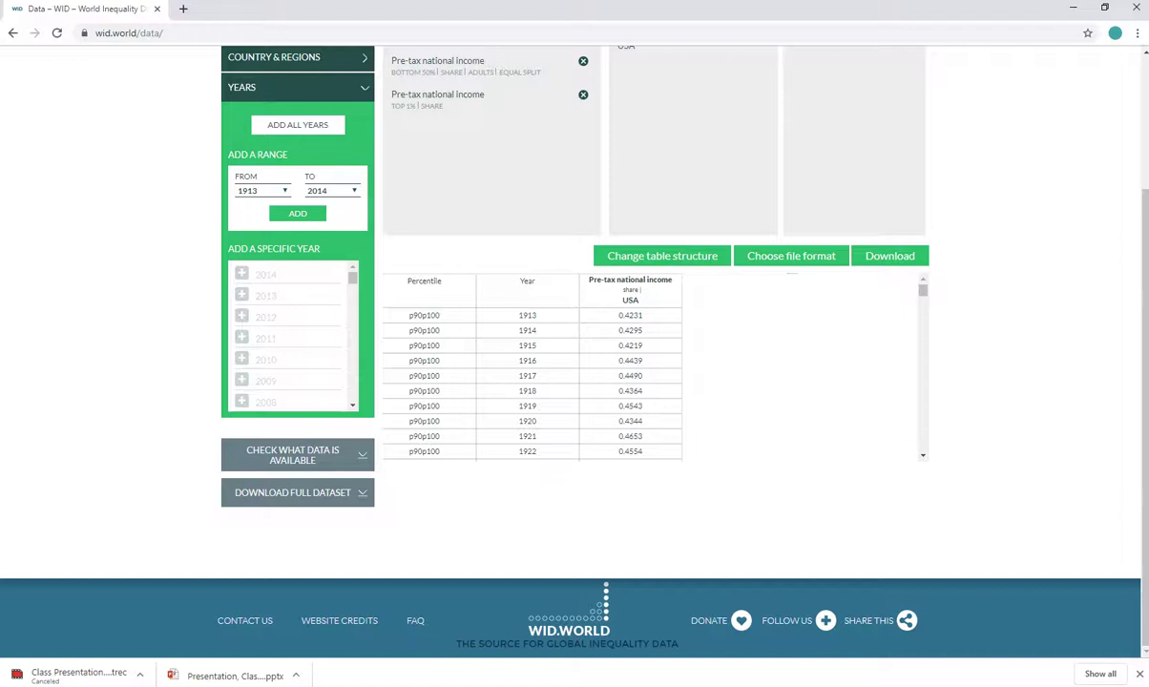
Choose CSV as the file format and download the retrieved data
click(791, 256)
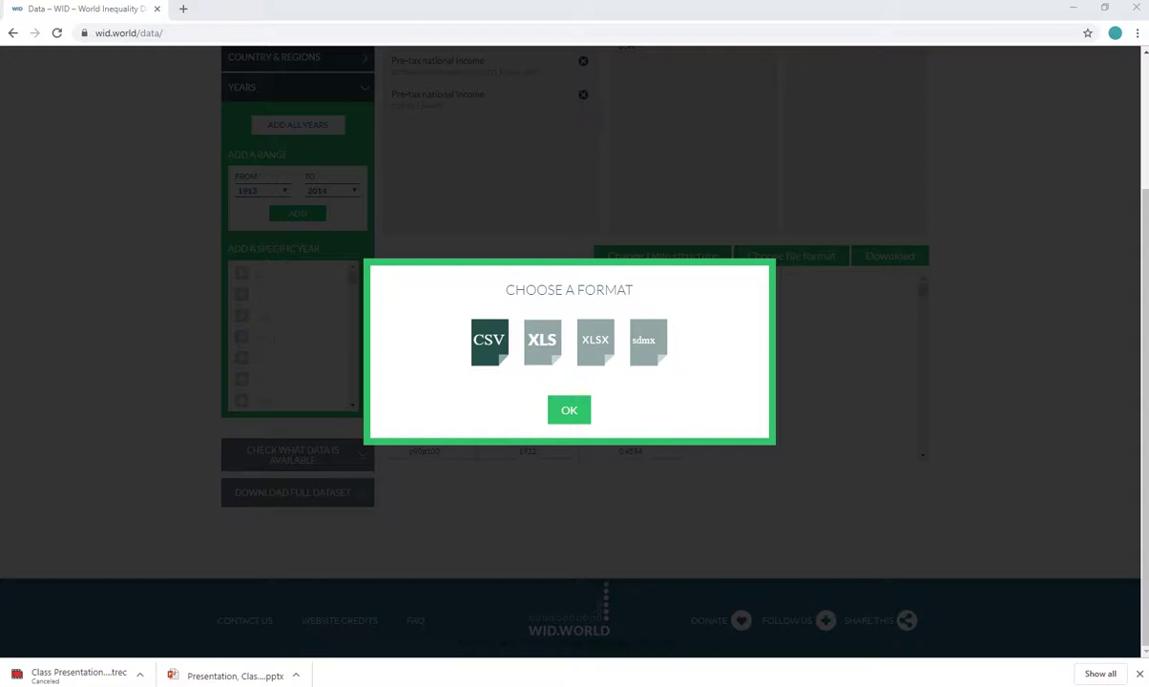
click(569, 410)
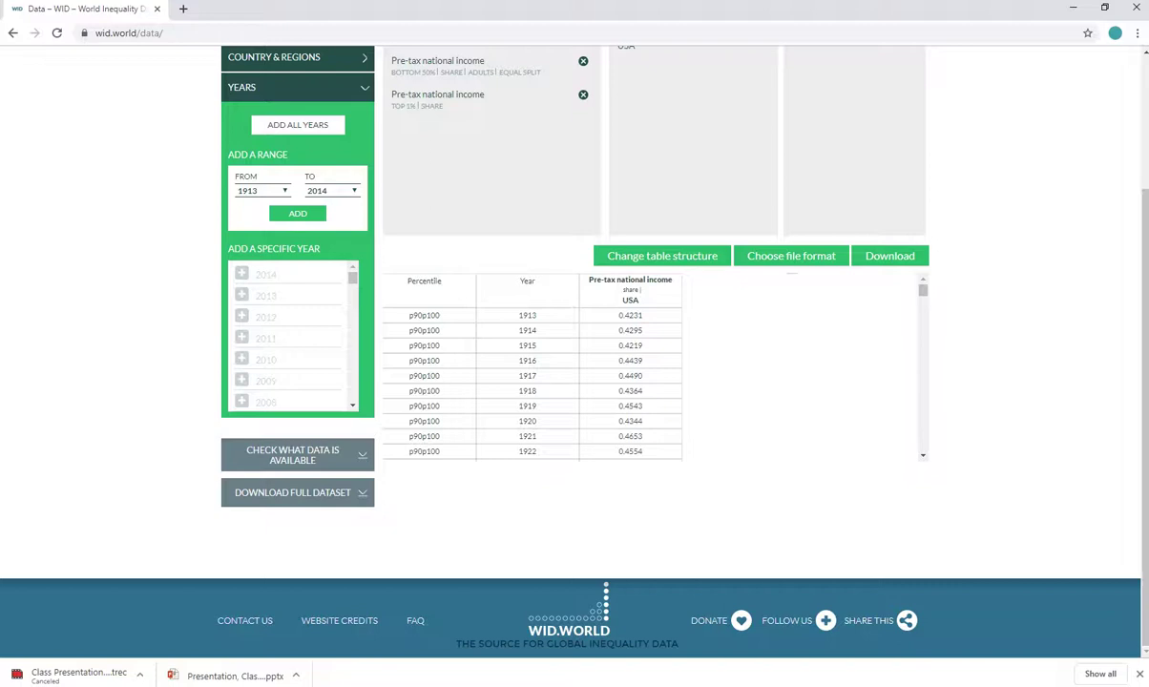
click(889, 256)
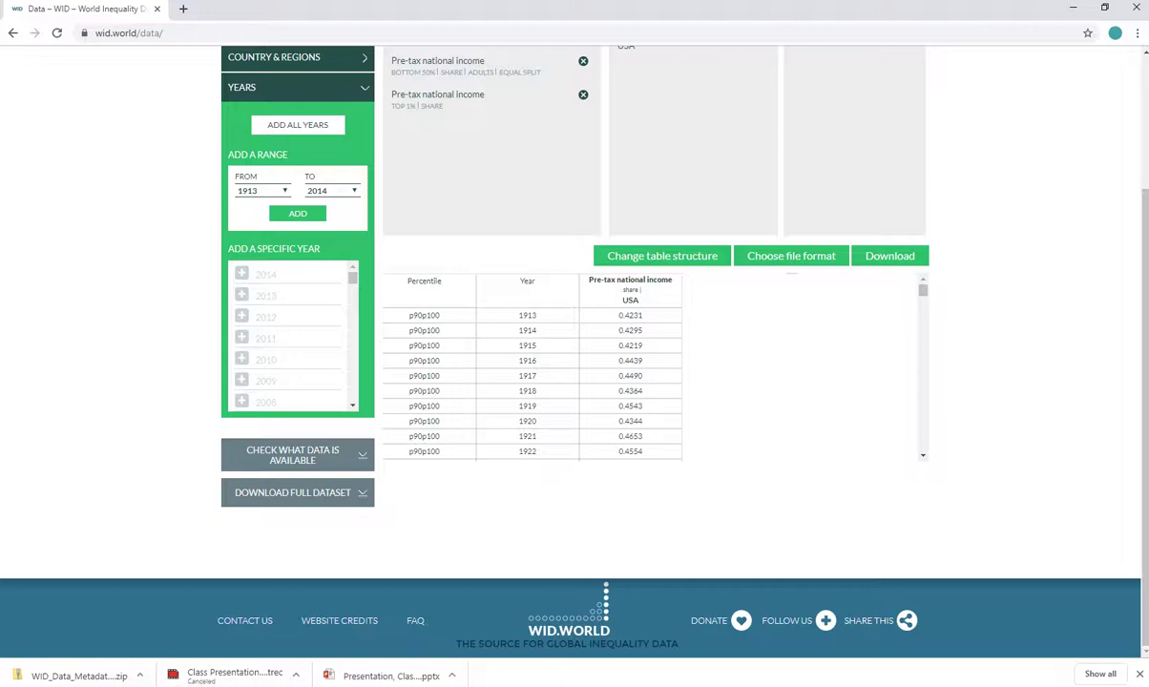
click(79, 676)
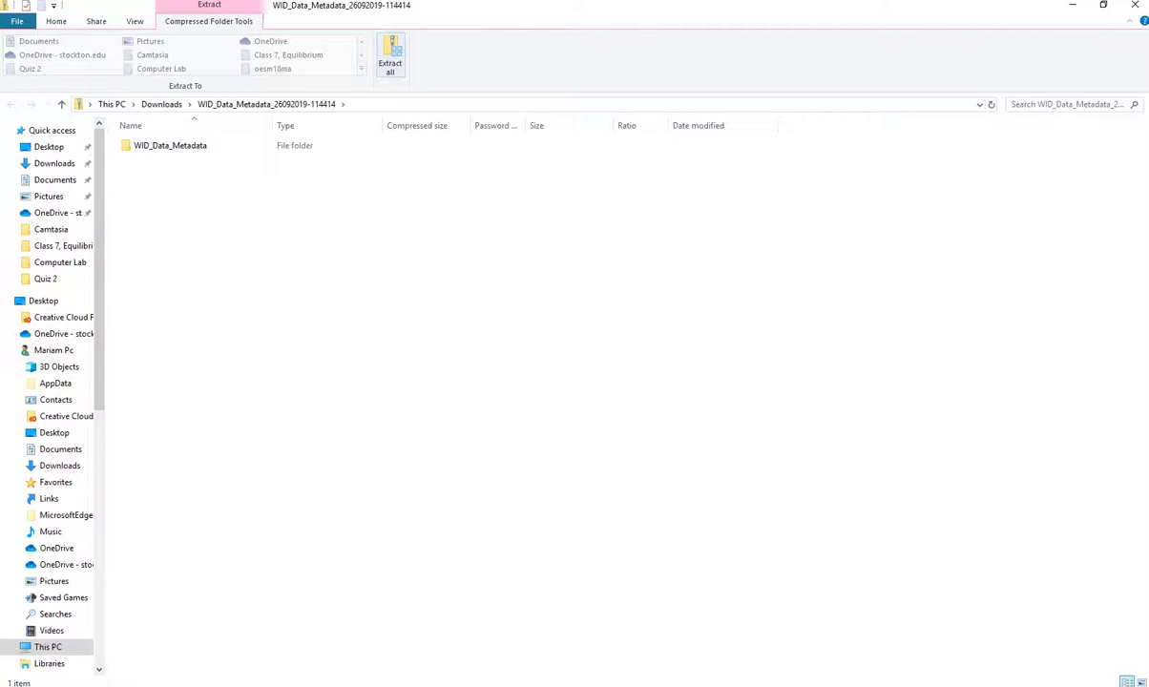
click(390, 56)
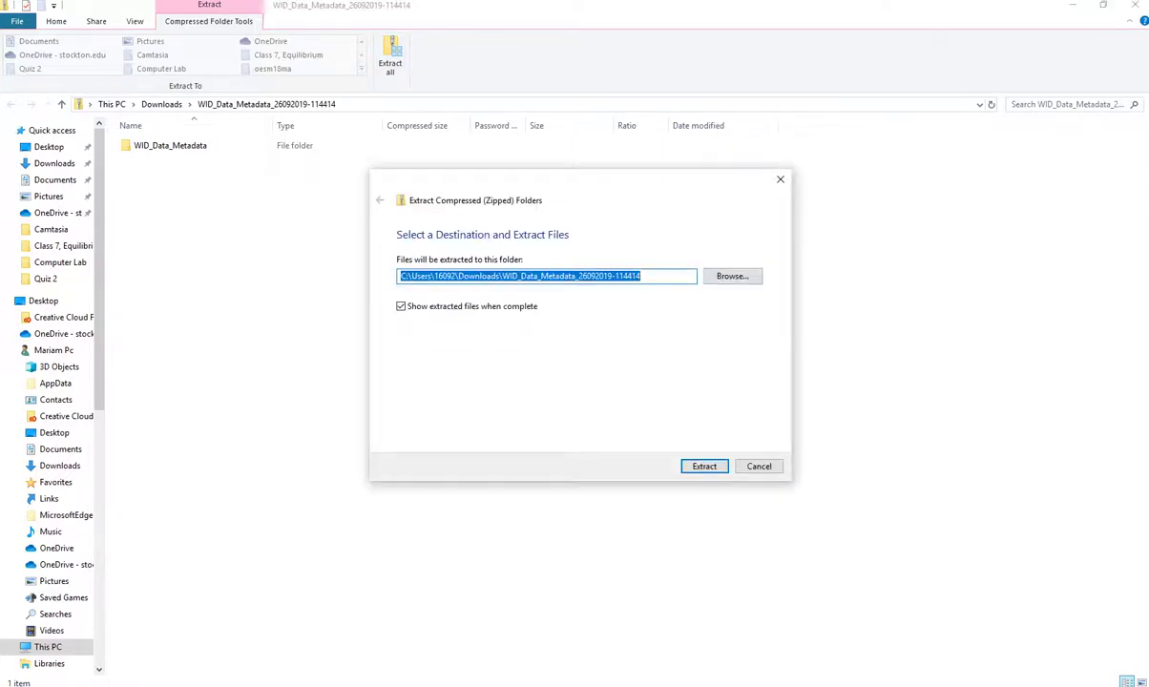
click(731, 275)
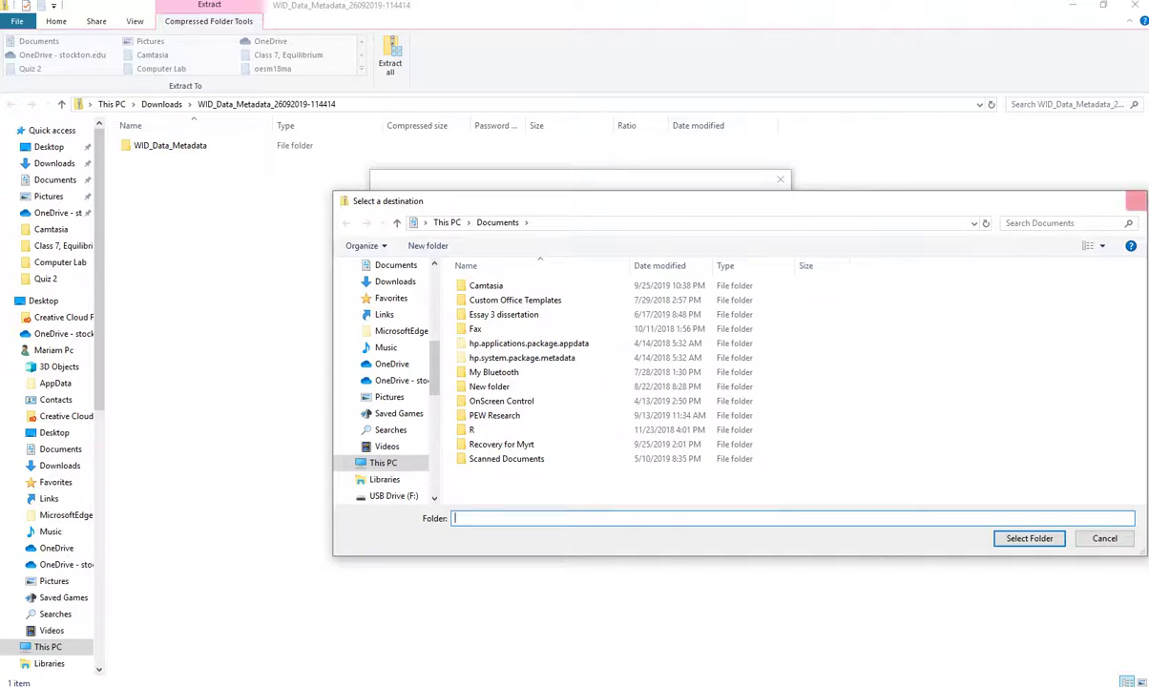
click(1136, 200)
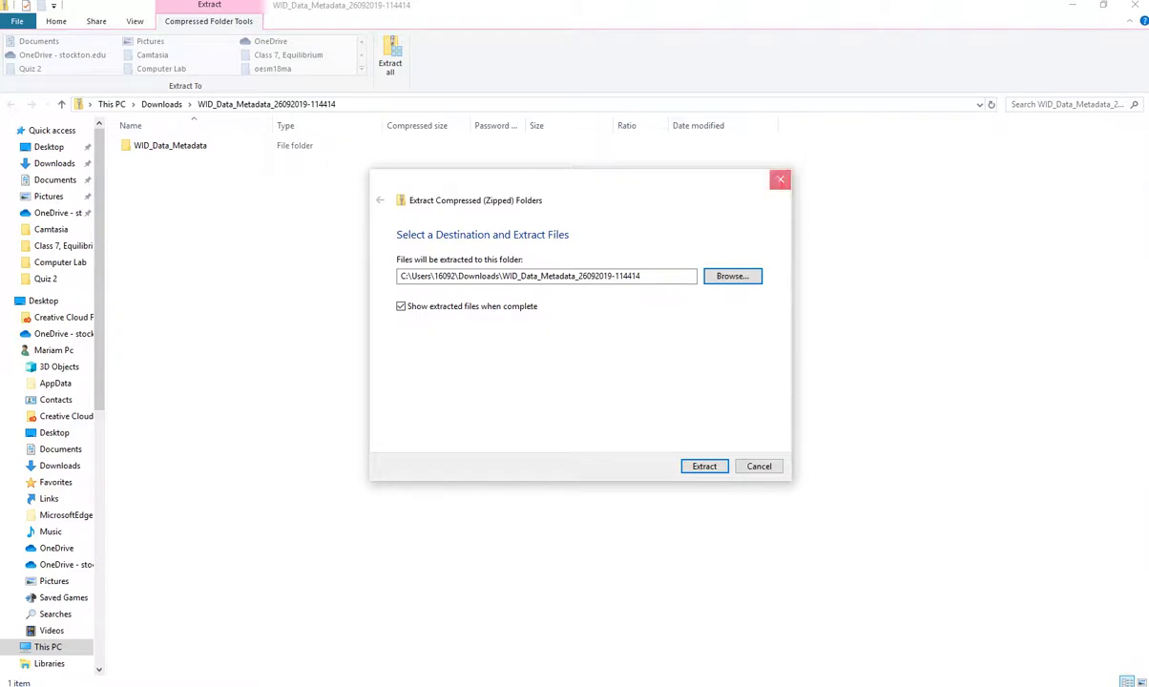
click(780, 179)
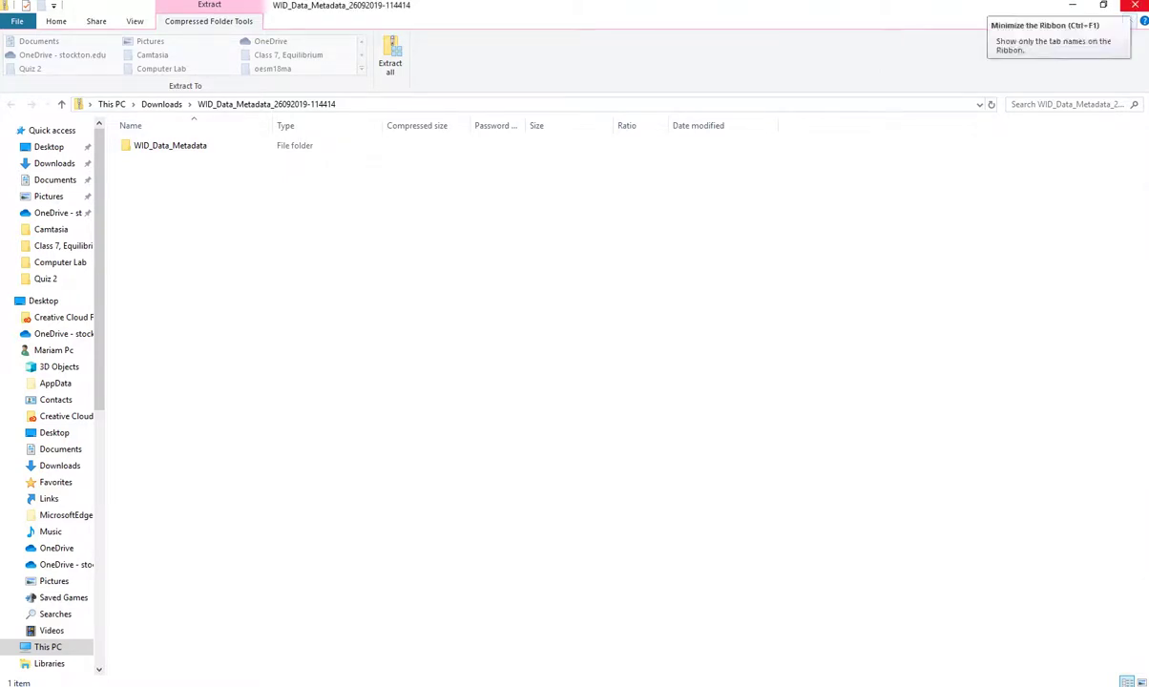
click(1072, 5)
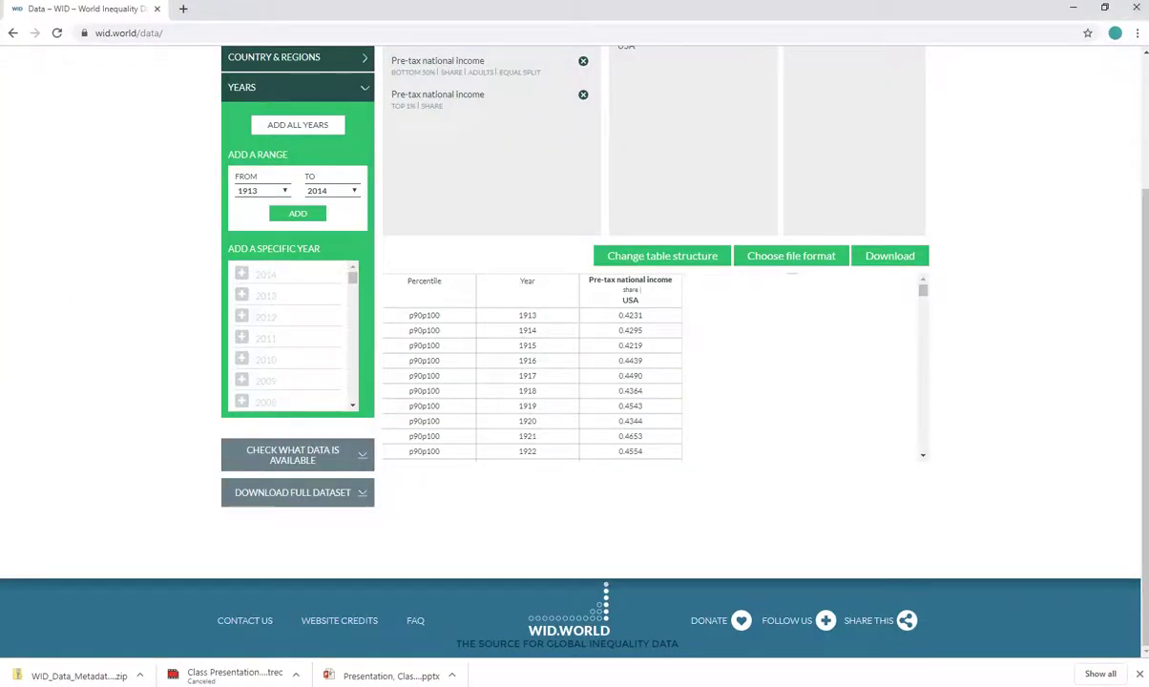
click(646, 4)
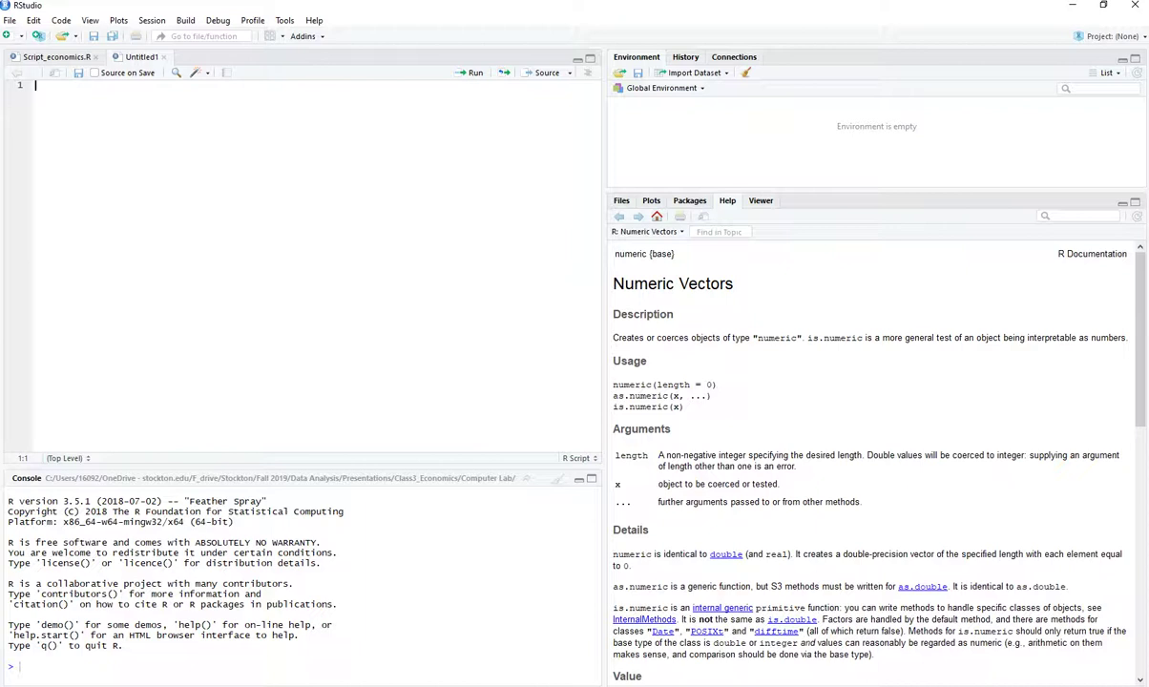
click(694, 74)
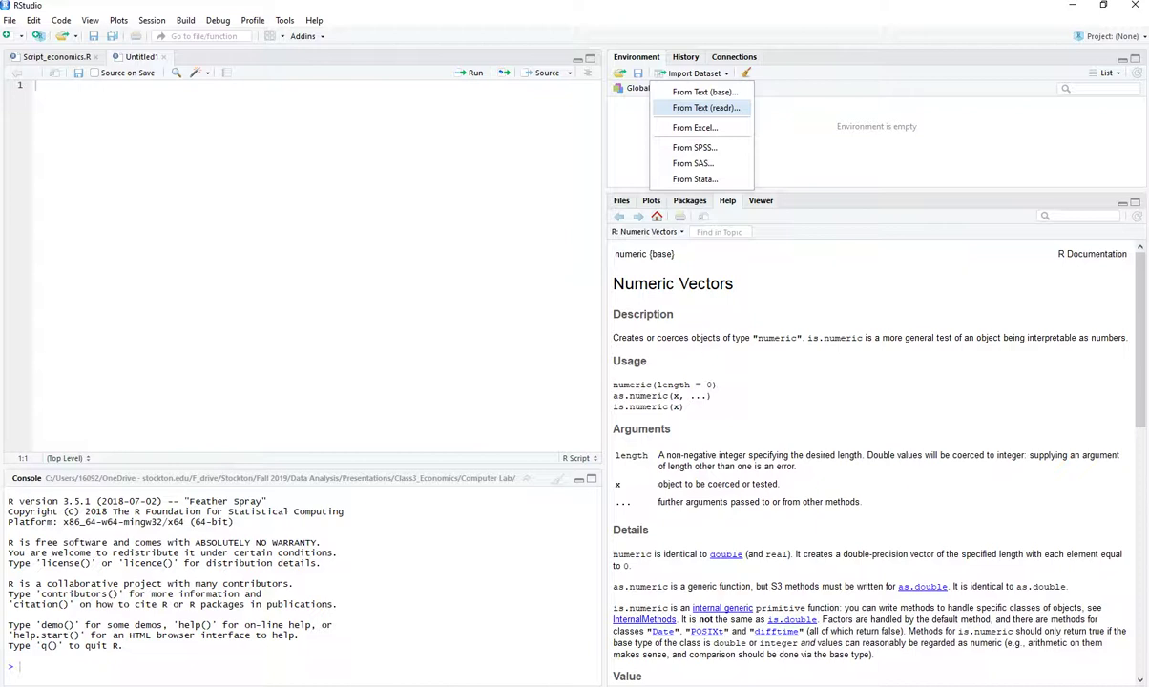
click(706, 106)
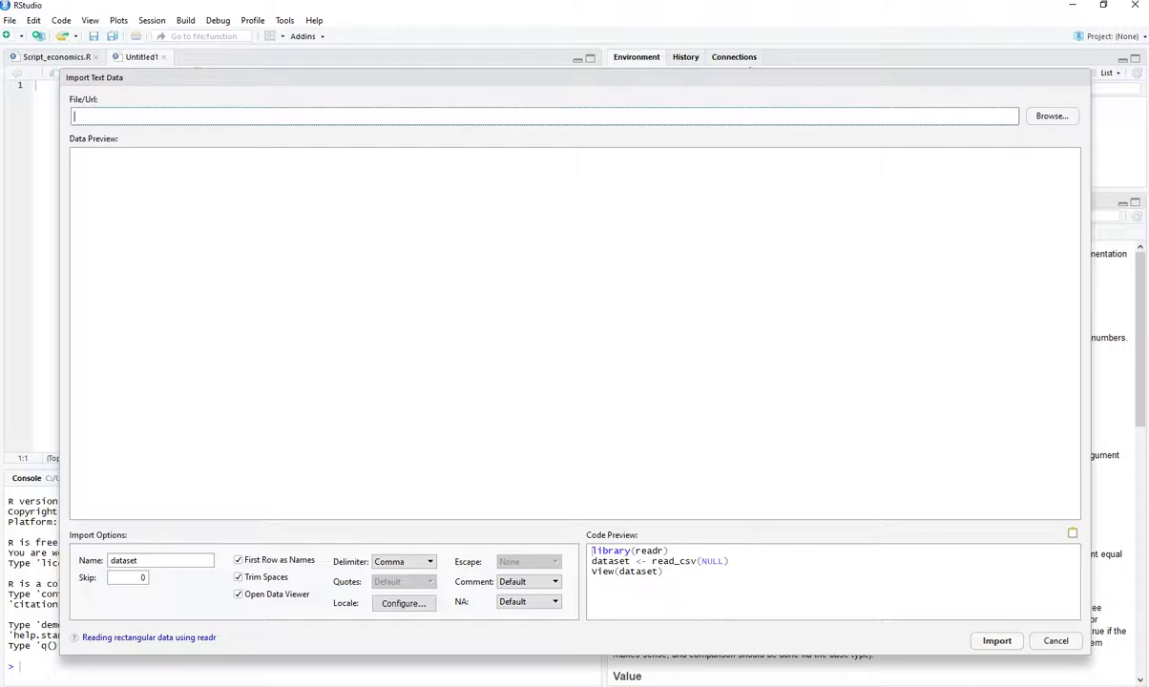
click(1051, 116)
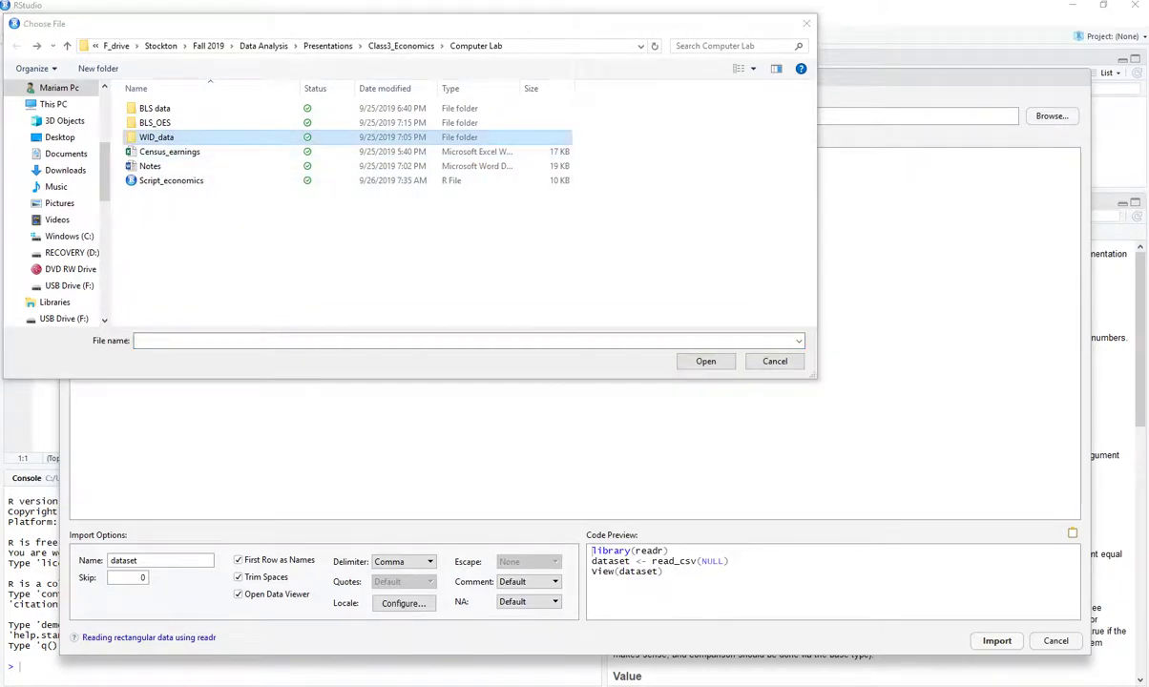
double_click(156, 138)
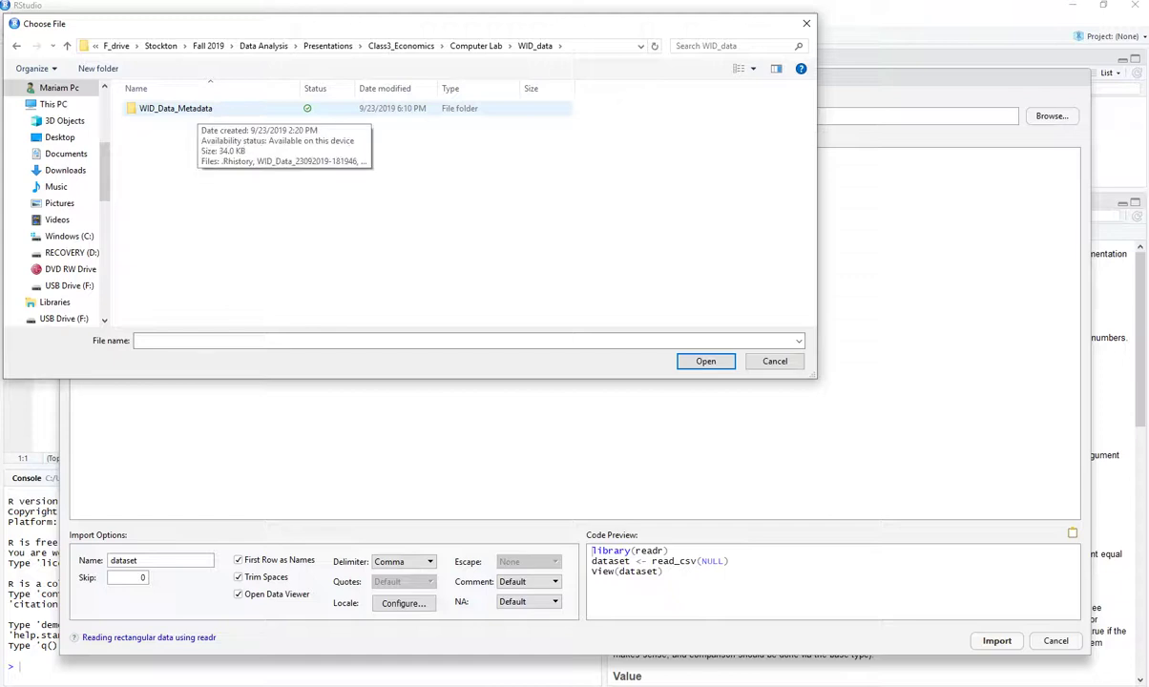
double_click(175, 108)
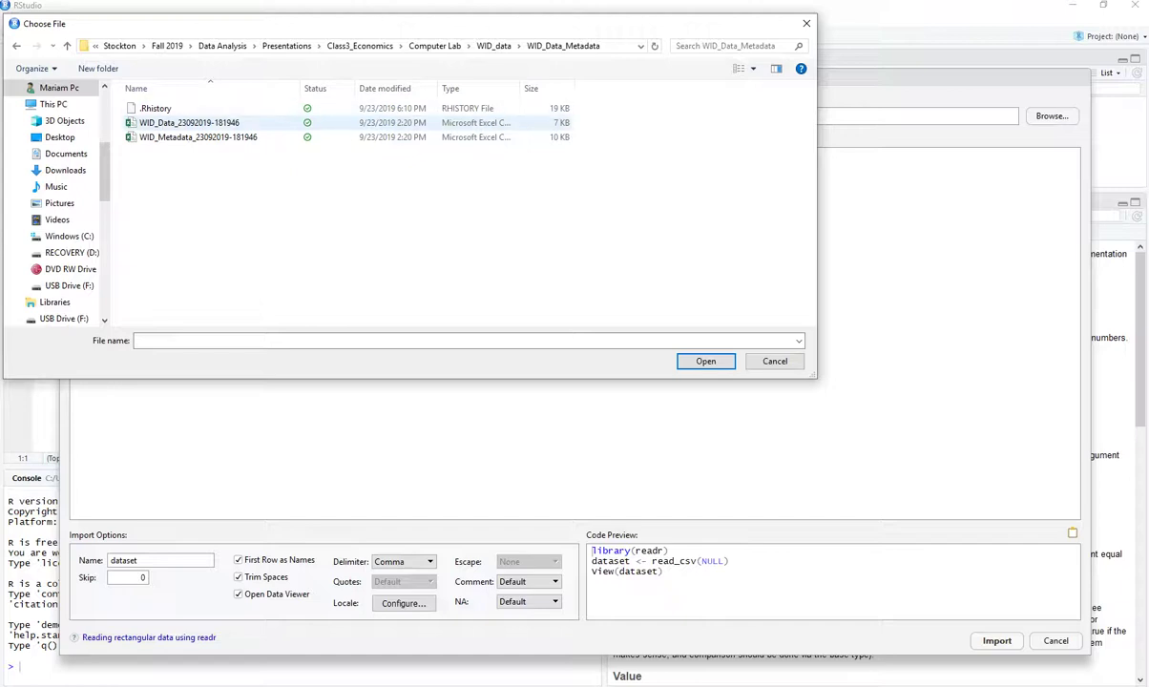
click(189, 122)
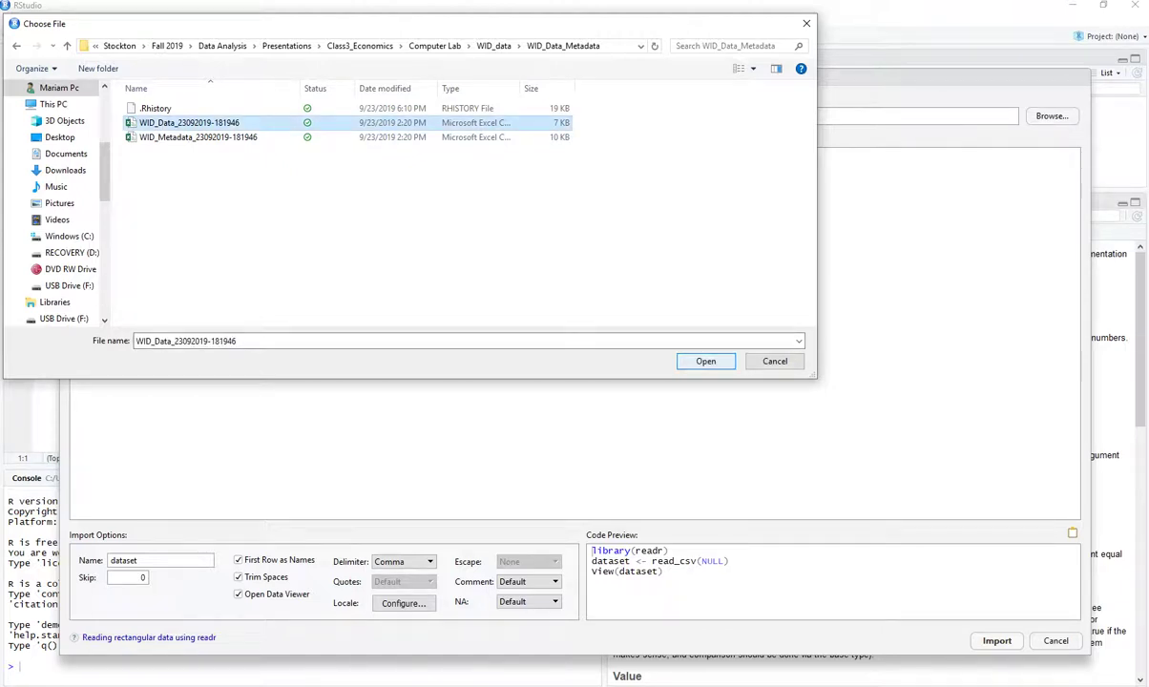
key(Return)
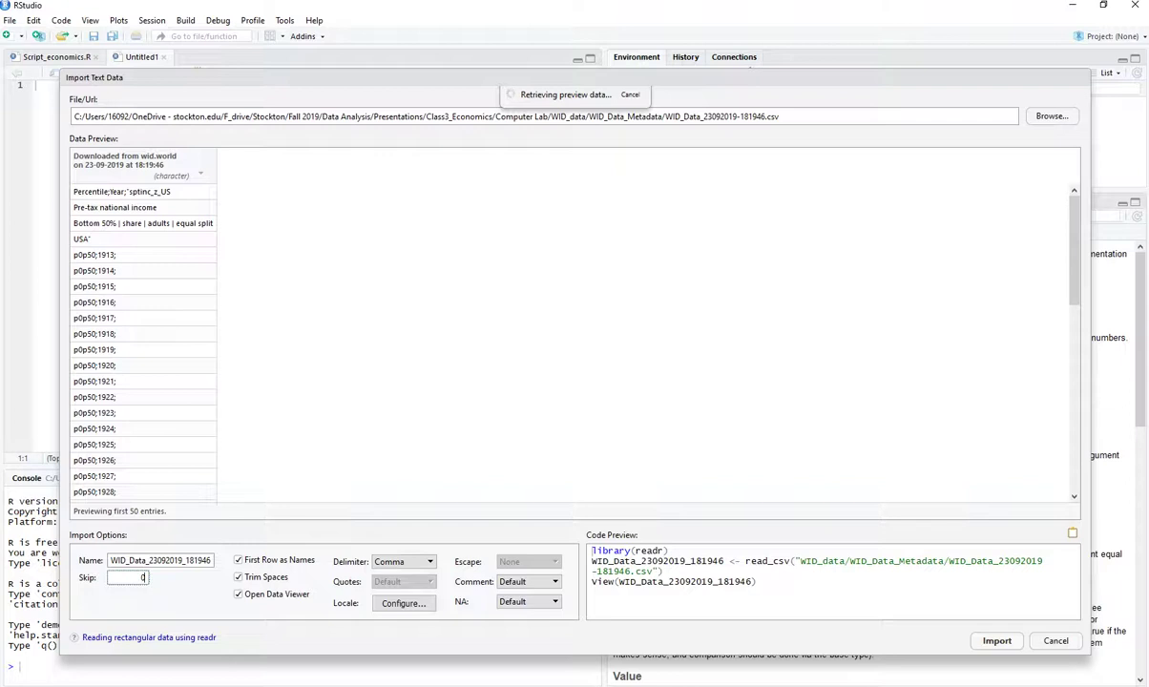
Import the WID dataset with 1 row skipped and Semicolon as the delimiter
key(BackSpace)
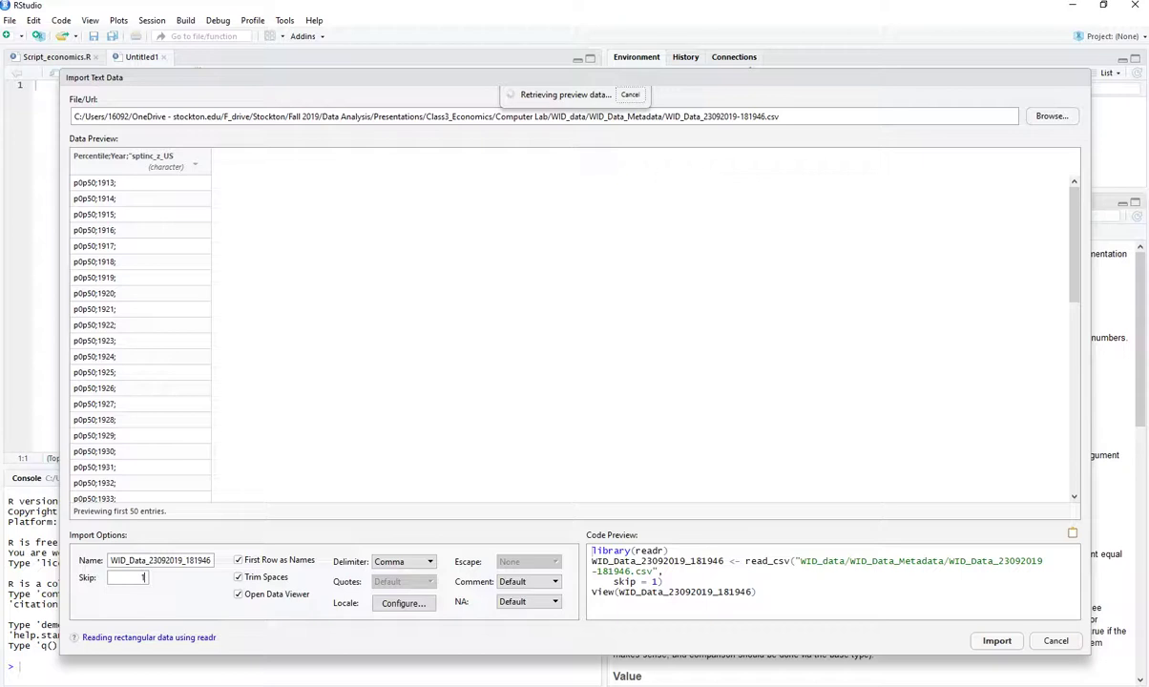
click(403, 561)
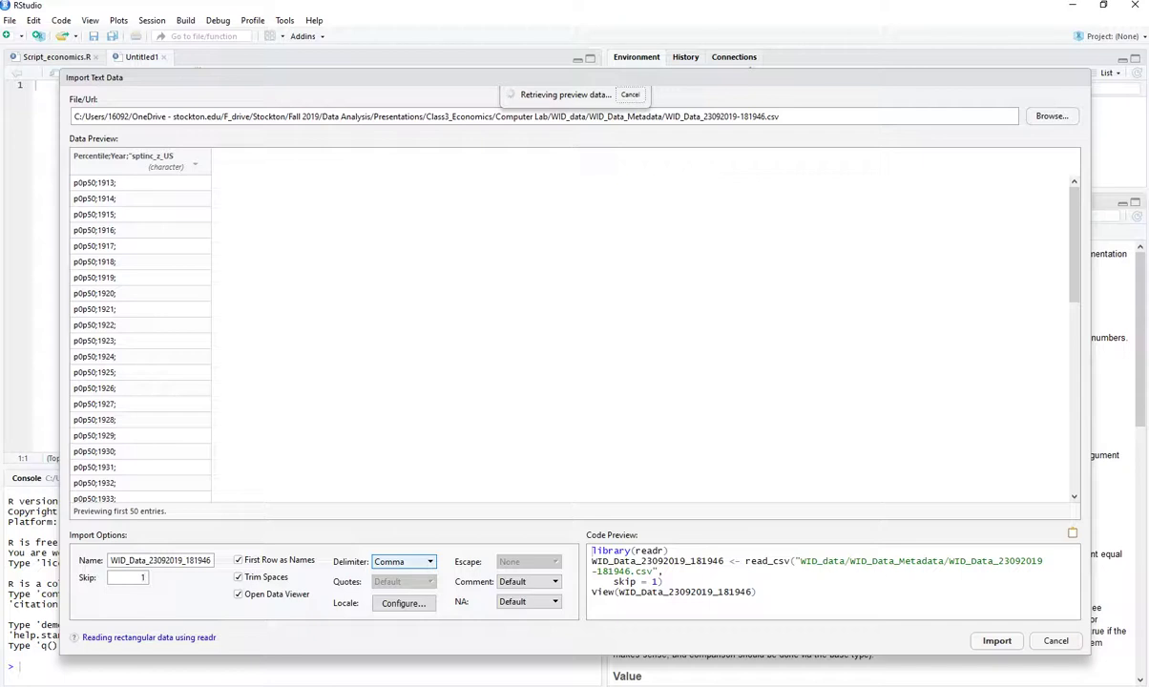
click(143, 577)
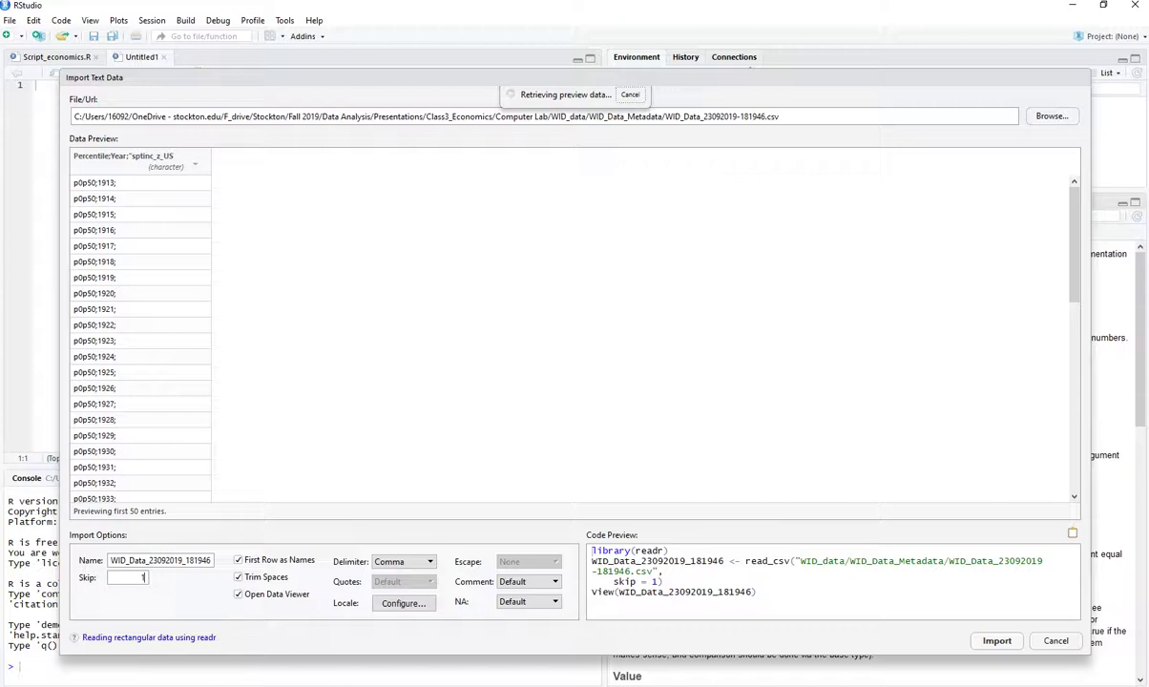
drag(75, 182, 97, 182)
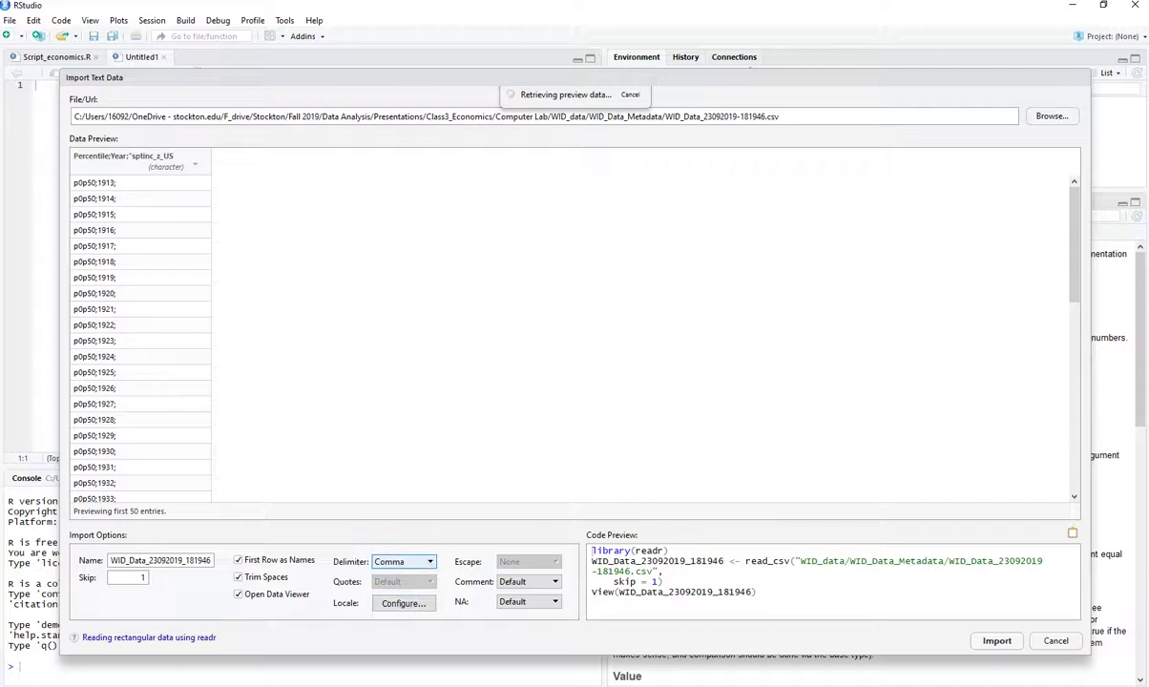
click(402, 561)
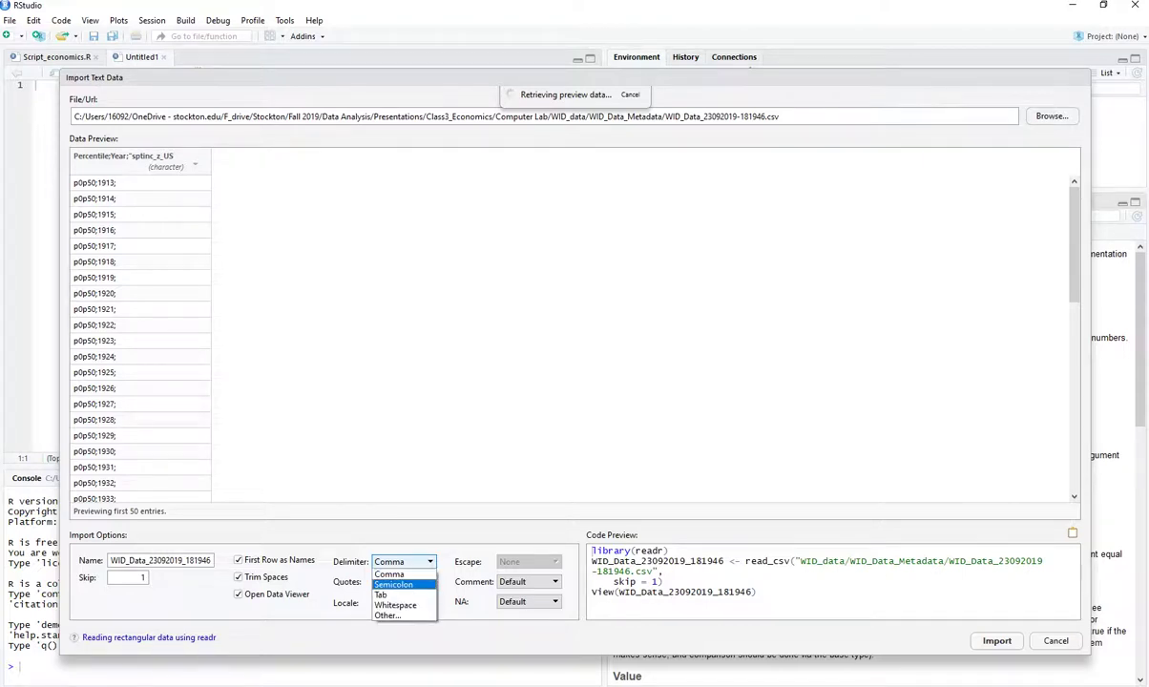
click(393, 584)
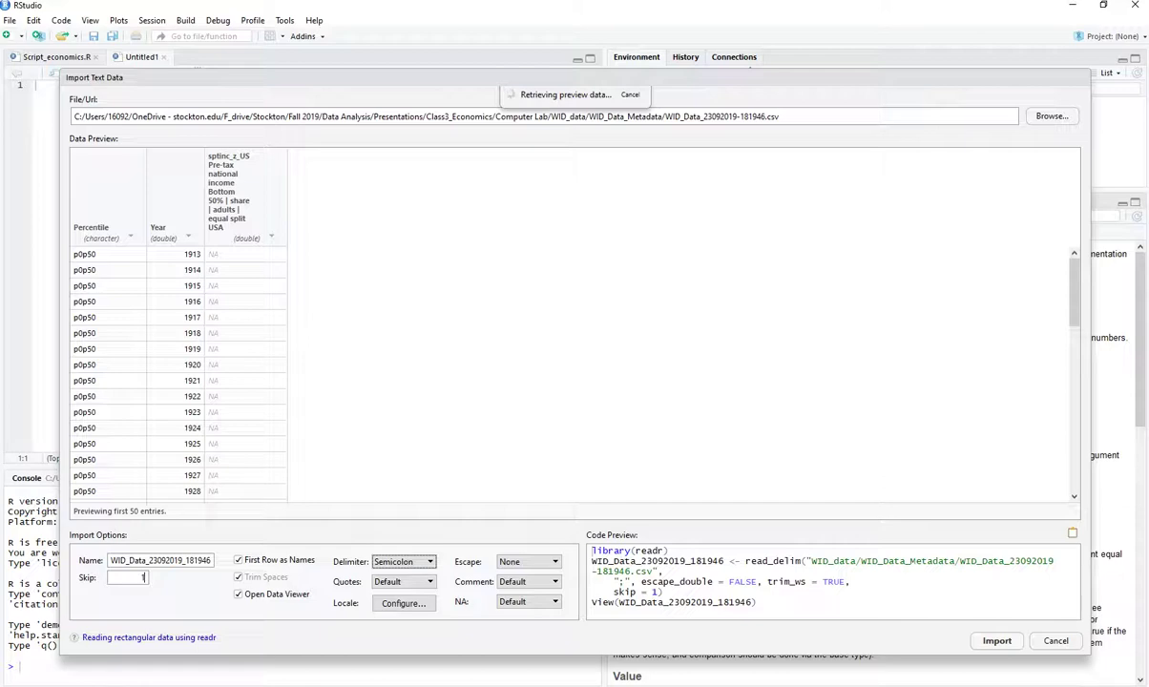
click(997, 641)
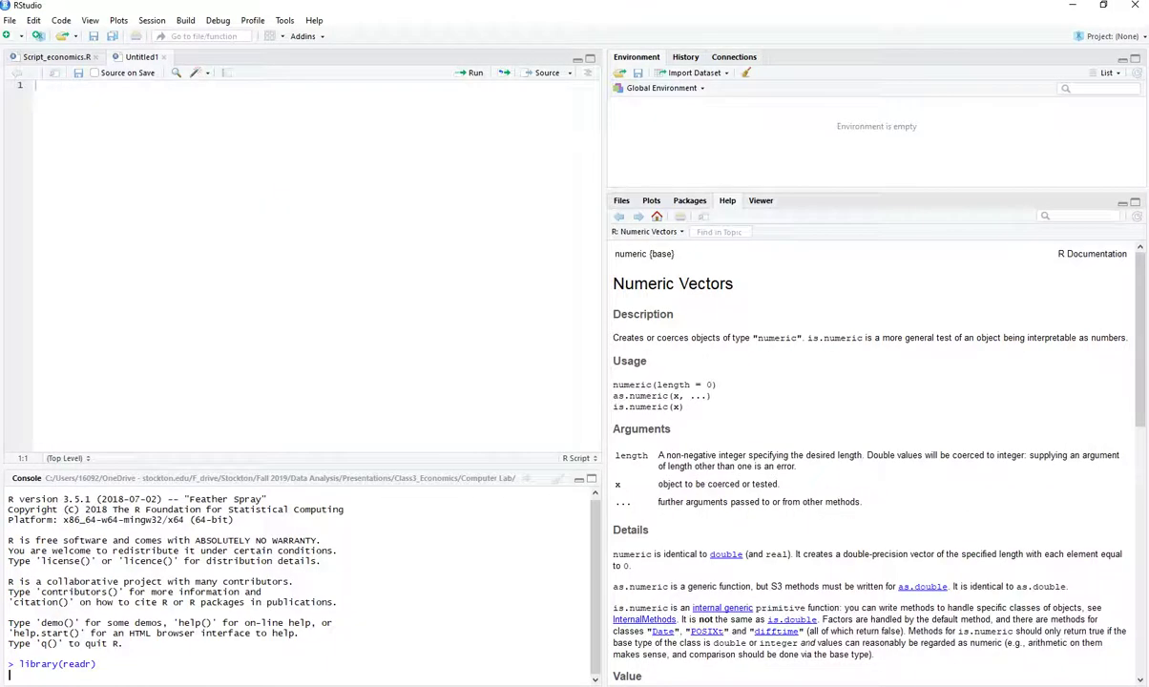